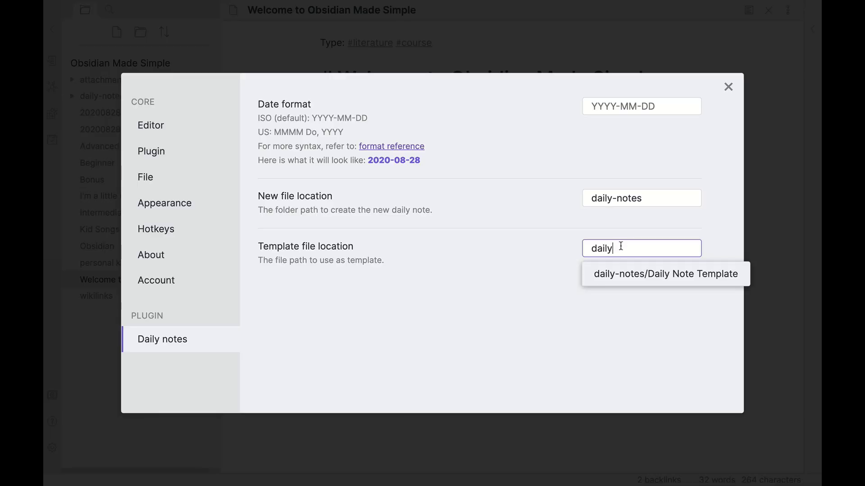
Step: Use daily-notes/Daily Note Template as template, then start a 'Topics: [[Obsidian]] [[person' line
{"action": "left_click", "coordinate": [682, 282]}
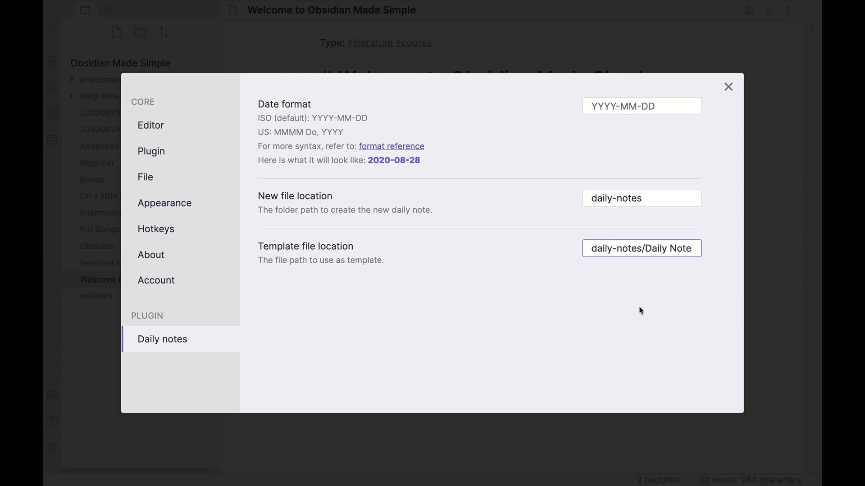
{"action": "left_click", "coordinate": [728, 89]}
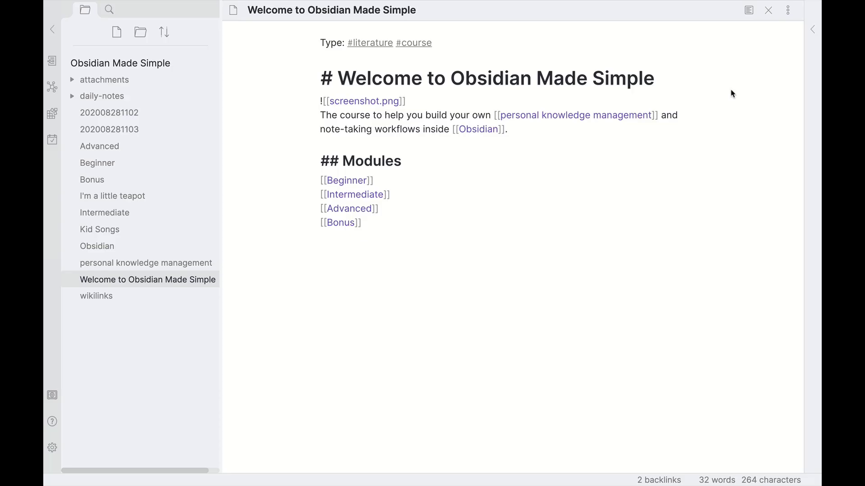
{"action": "left_click", "coordinate": [53, 142]}
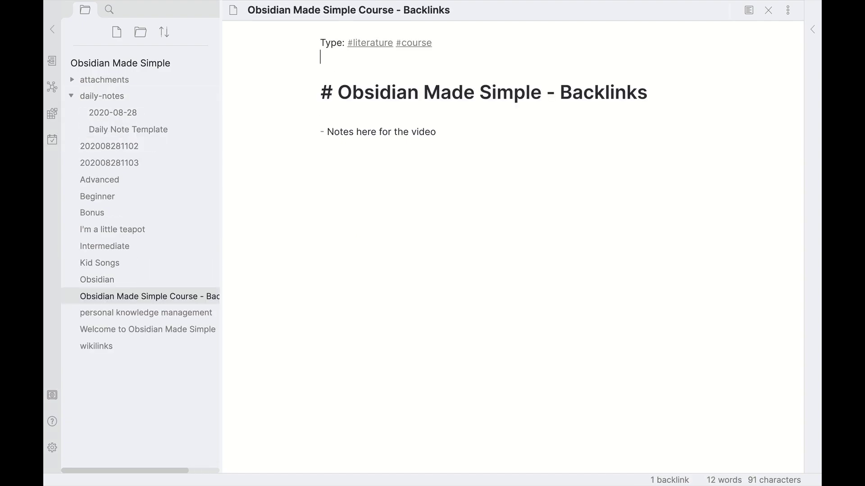
{"action": "type", "text": "Topics: "}
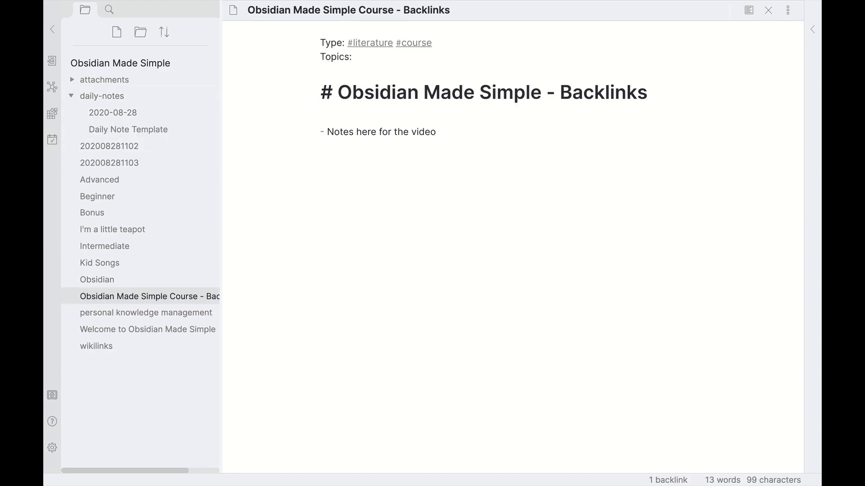
{"action": "type", "text": "[[Obsi"}
{"action": "key", "text": "Return"}
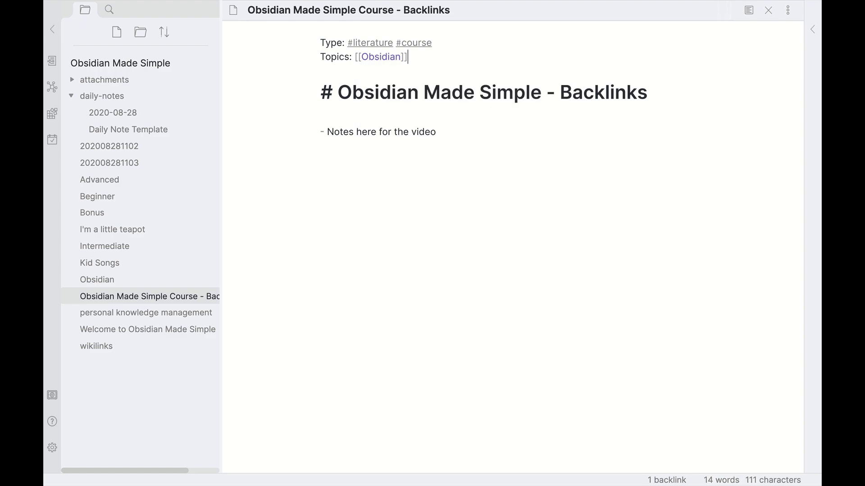
{"action": "type", "text": "[[perso"}
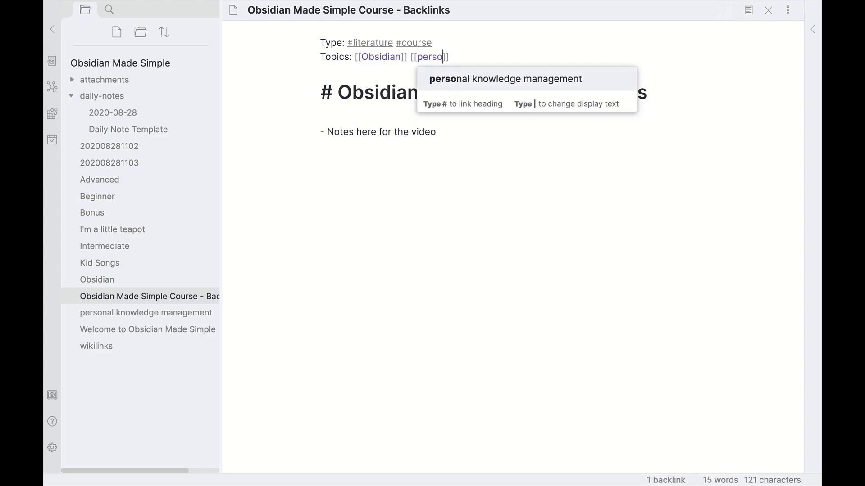
{"action": "type", "text": "n"}
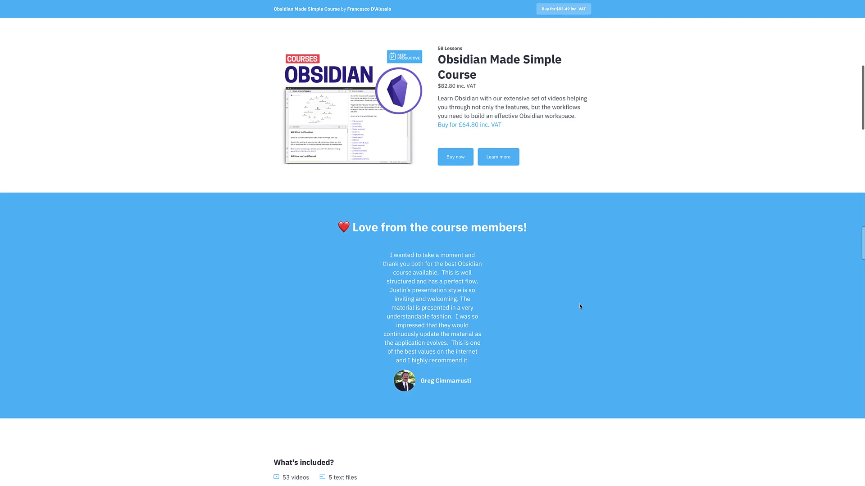
Step: Scroll down the course sales page to the Go Mobile with Obsidian lessons
{"action": "scroll", "coordinate": [579, 306], "scroll_direction": "down", "scroll_amount": 13}
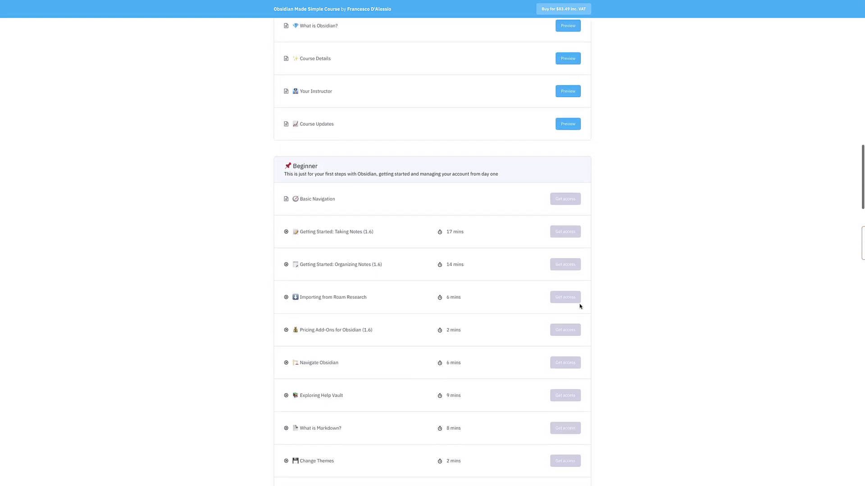
{"action": "scroll", "coordinate": [579, 306], "scroll_direction": "down", "scroll_amount": 14}
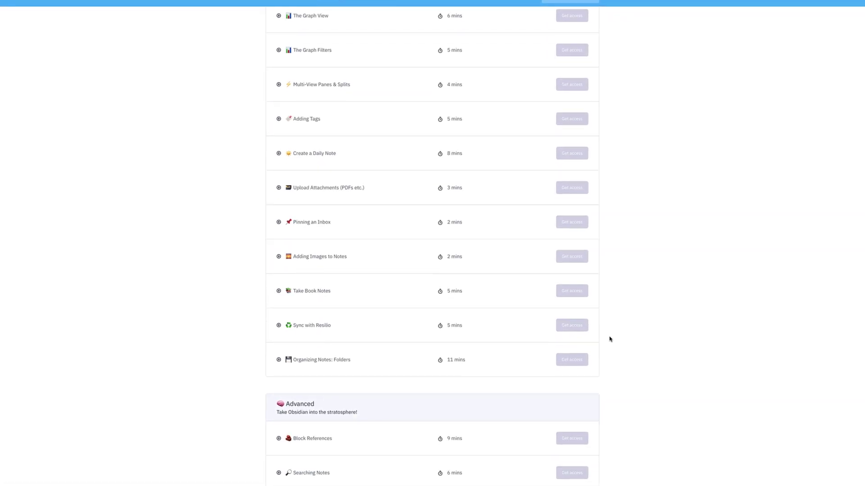
{"action": "scroll", "coordinate": [609, 339], "scroll_direction": "down", "scroll_amount": 10}
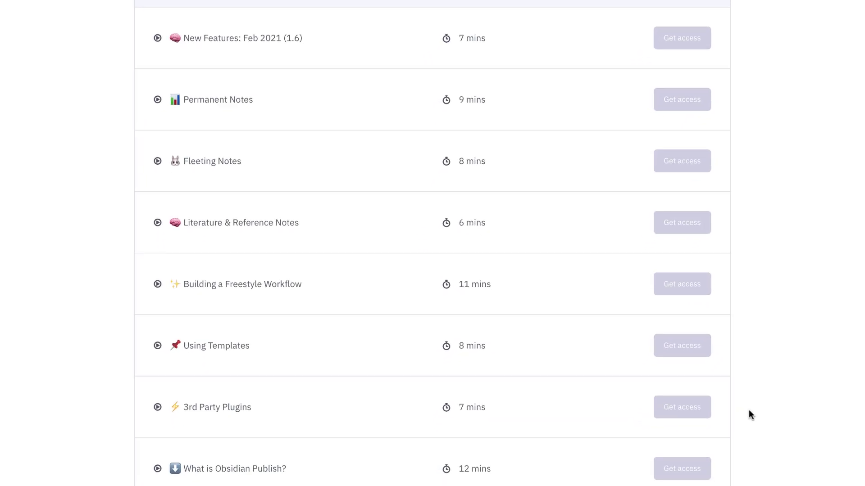
{"action": "scroll", "coordinate": [748, 409], "scroll_direction": "down", "scroll_amount": 10}
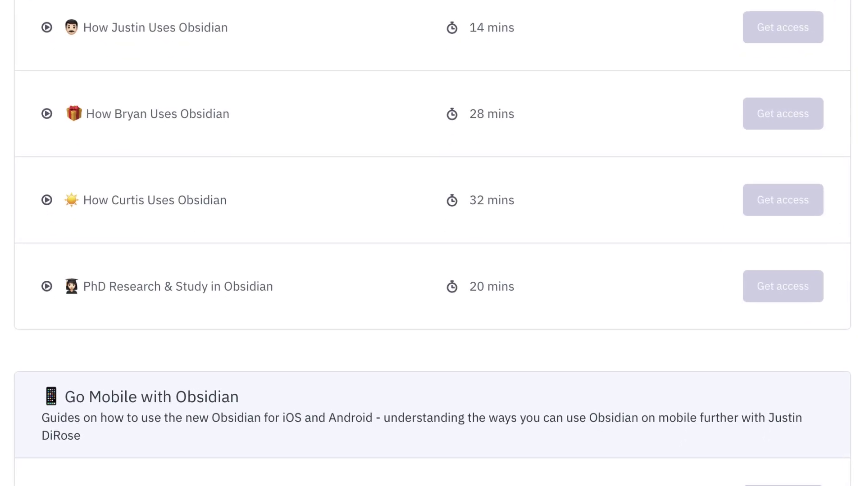
{"action": "scroll", "coordinate": [432, 243], "scroll_direction": "down", "scroll_amount": 7}
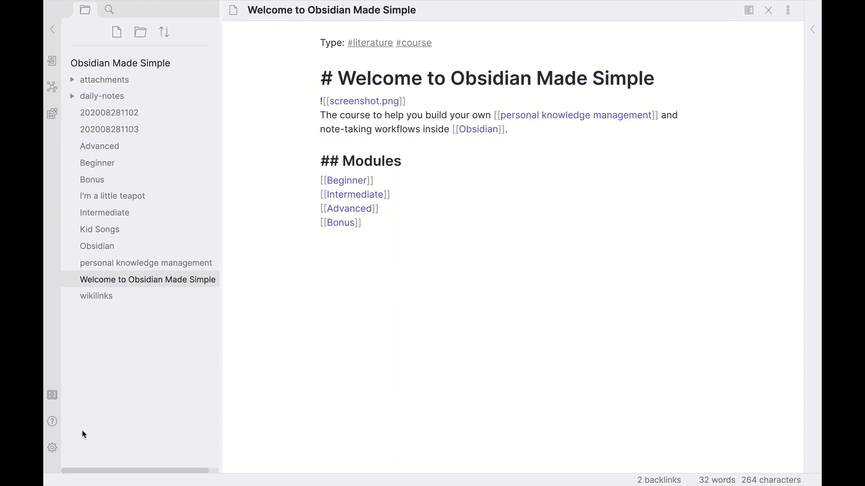
Step: Switch on Daily notes in the core plugins list and close Settings
{"action": "left_click", "coordinate": [52, 447]}
{"action": "left_click", "coordinate": [196, 158]}
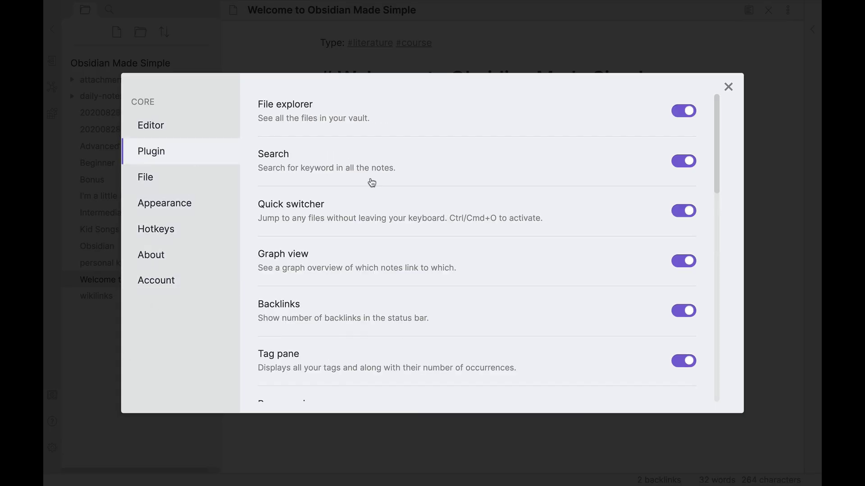
{"action": "scroll", "coordinate": [624, 256], "scroll_direction": "down", "scroll_amount": 5}
{"action": "scroll", "coordinate": [600, 253], "scroll_direction": "down", "scroll_amount": 3}
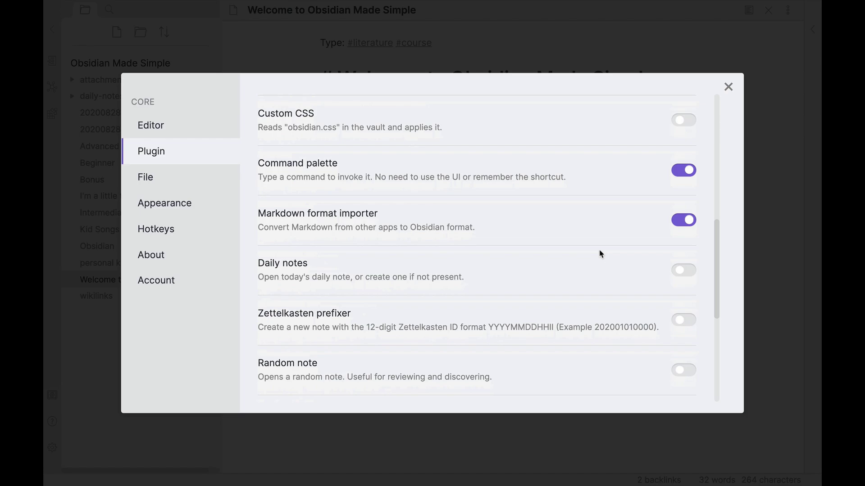
{"action": "left_click", "coordinate": [682, 272]}
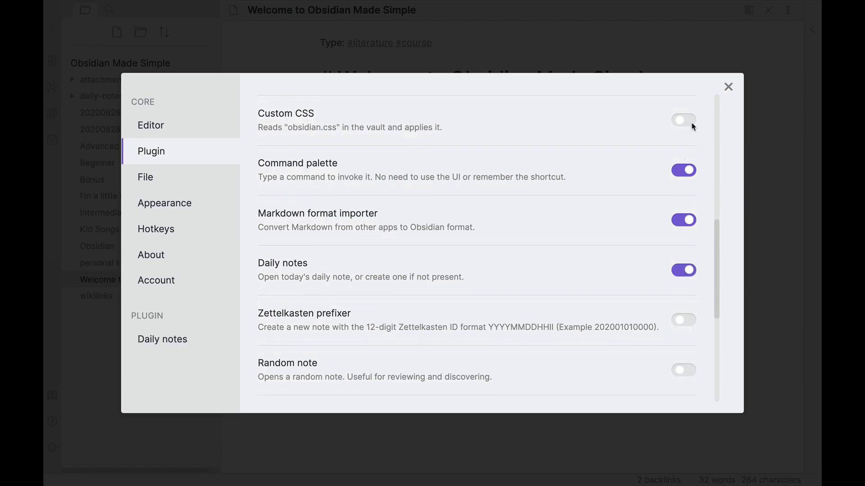
{"action": "left_click", "coordinate": [730, 87]}
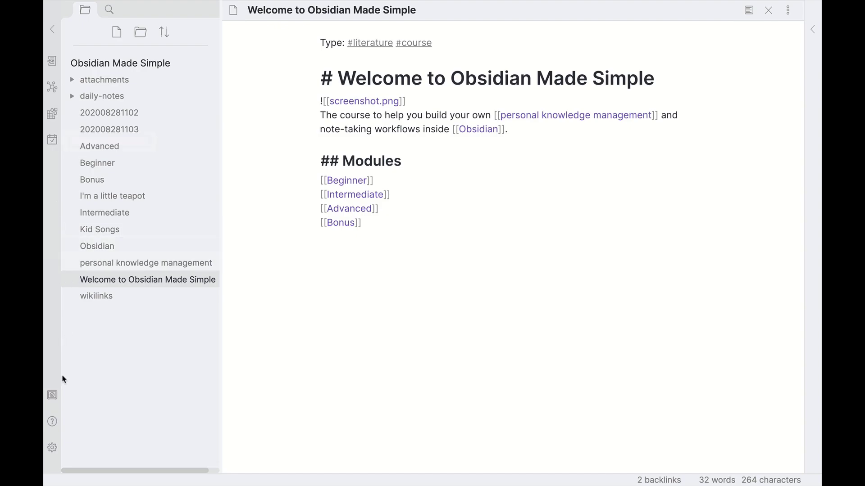
Step: Open Settings and go to the Daily notes plugin page under PLUGIN
{"action": "left_click", "coordinate": [53, 448]}
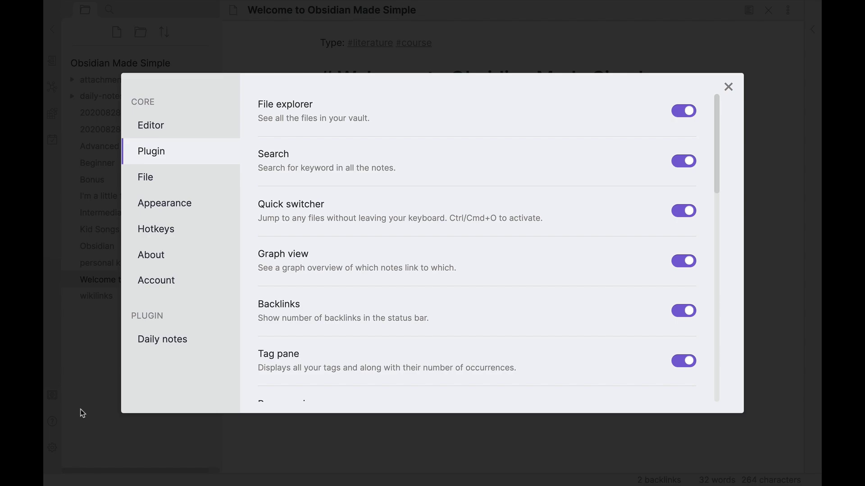
{"action": "left_click", "coordinate": [164, 341]}
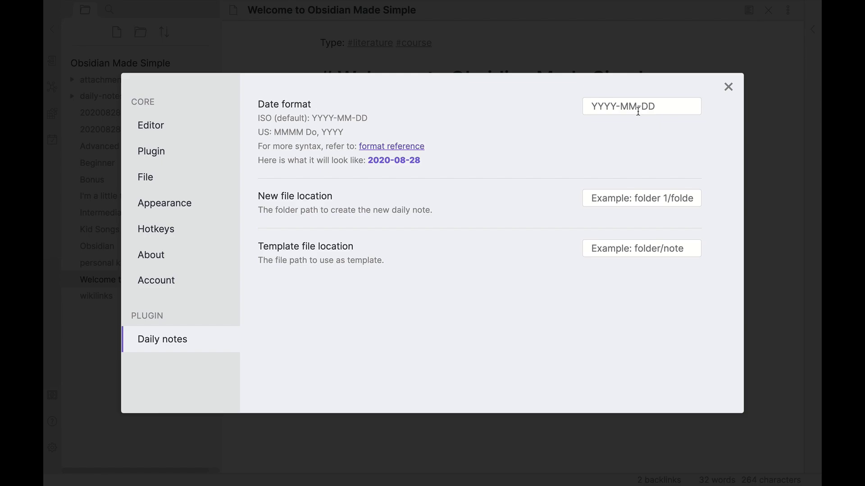
Step: Set the daily notes New file location to the daily-notes folder and close Settings
{"action": "left_click", "coordinate": [629, 198]}
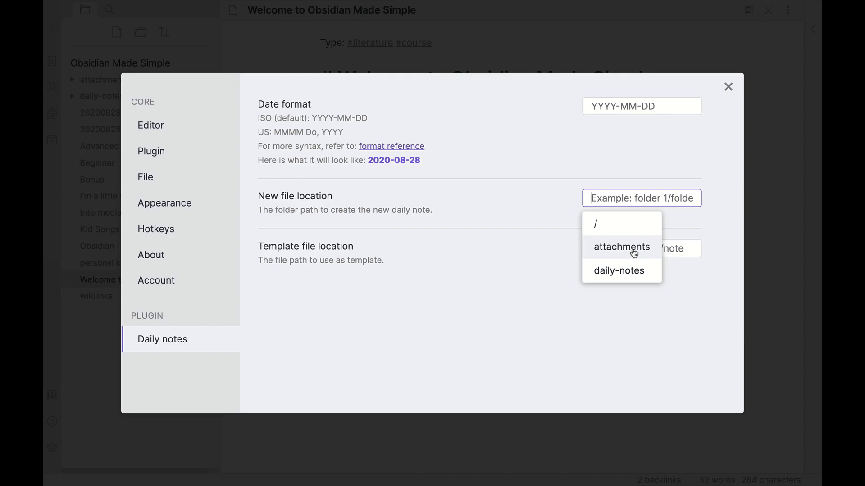
{"action": "left_click", "coordinate": [612, 273]}
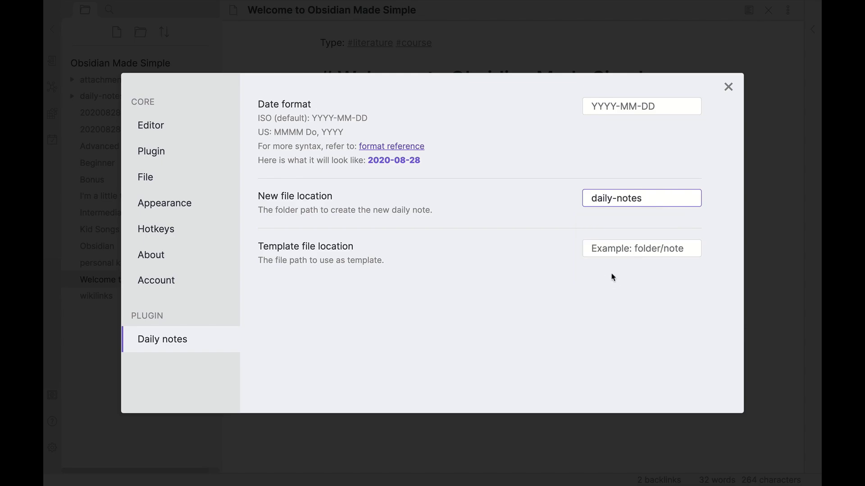
{"action": "left_click", "coordinate": [728, 87]}
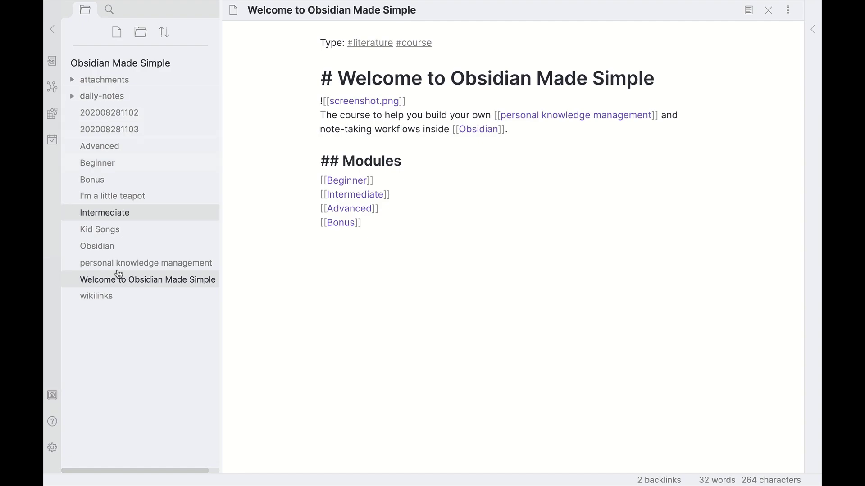
Step: Set the Daily notes Template file location to daily-notes/Daily Note Template, then close Settings
{"action": "left_click", "coordinate": [52, 448]}
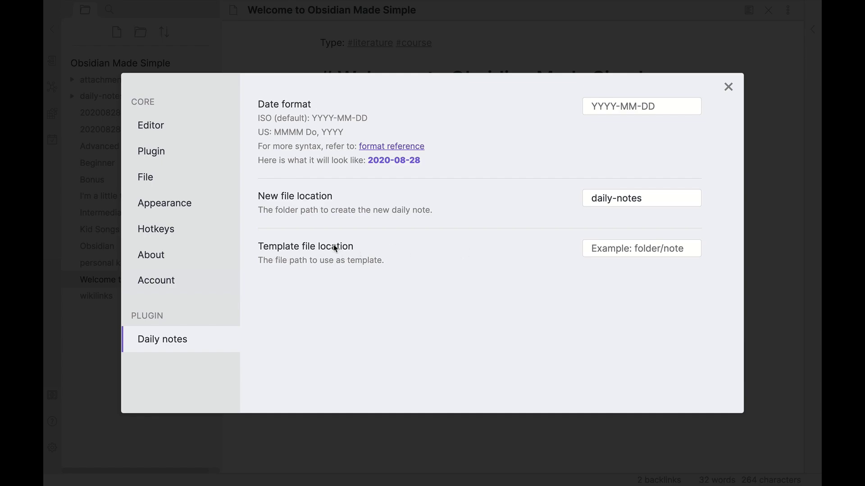
{"action": "left_click", "coordinate": [622, 244]}
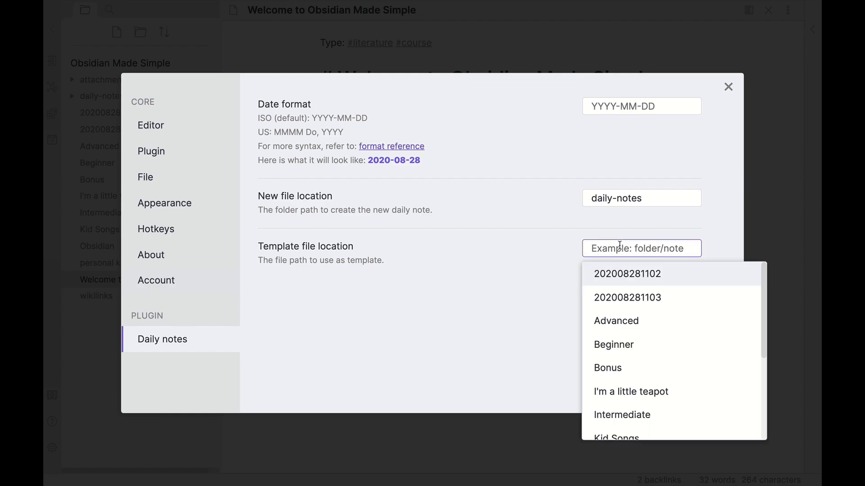
{"action": "type", "text": "daily"}
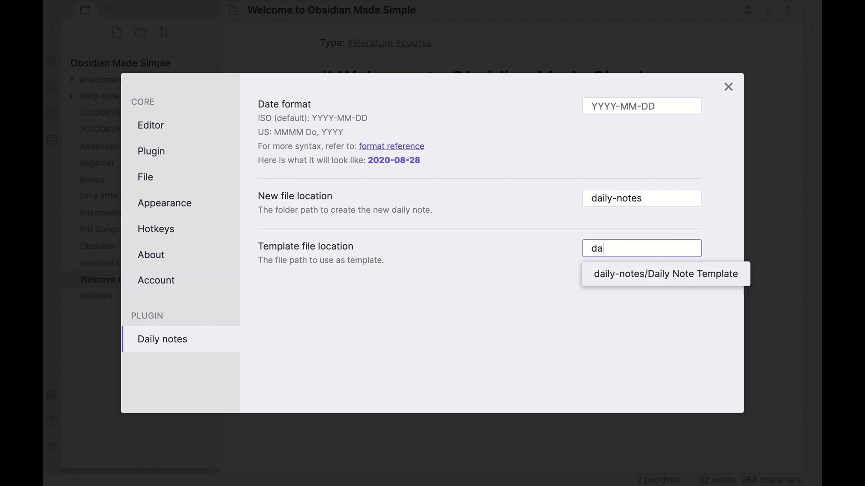
{"action": "left_click", "coordinate": [680, 279]}
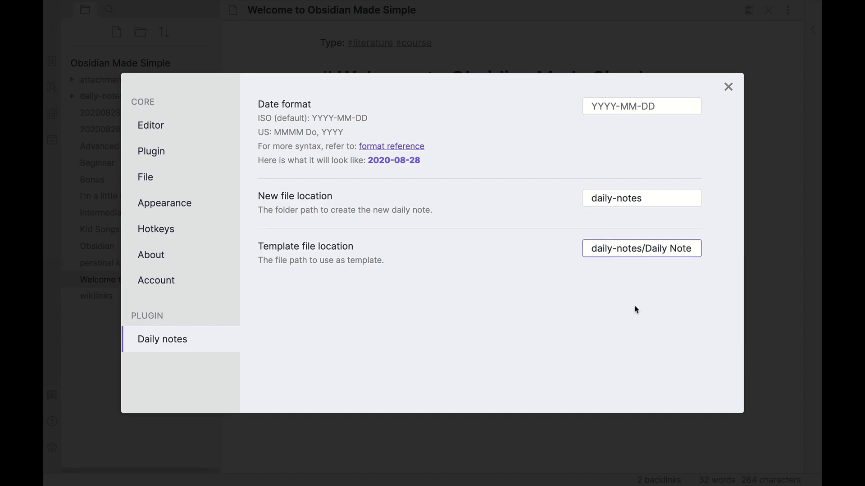
{"action": "left_click", "coordinate": [492, 267]}
{"action": "left_click", "coordinate": [728, 88]}
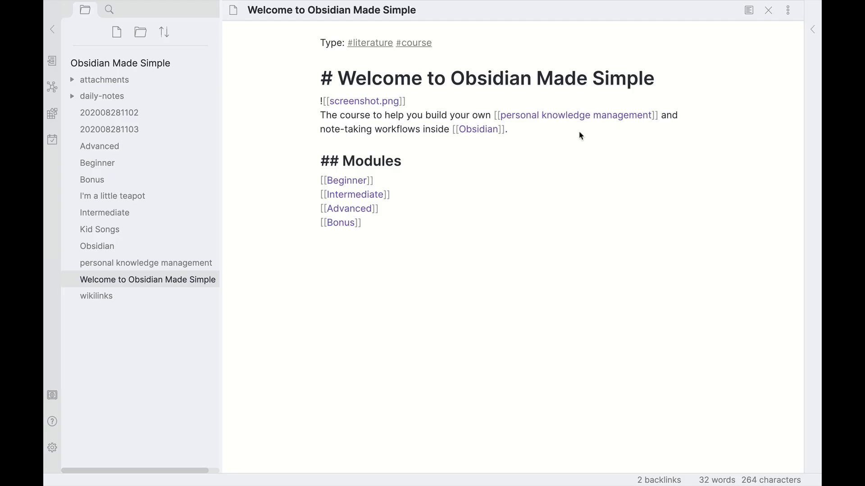
Step: Create today's note 2020-08-28, compare it with Daily Note Template, and return to it
{"action": "left_click", "coordinate": [52, 140]}
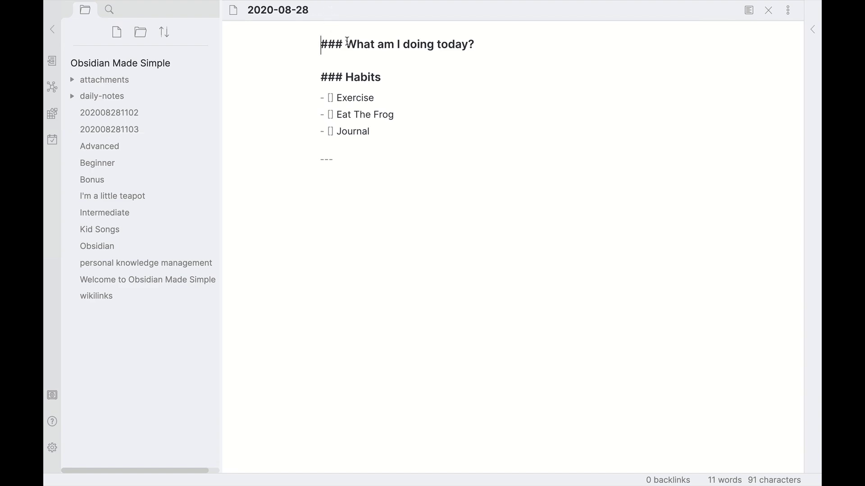
{"action": "left_click", "coordinate": [77, 104]}
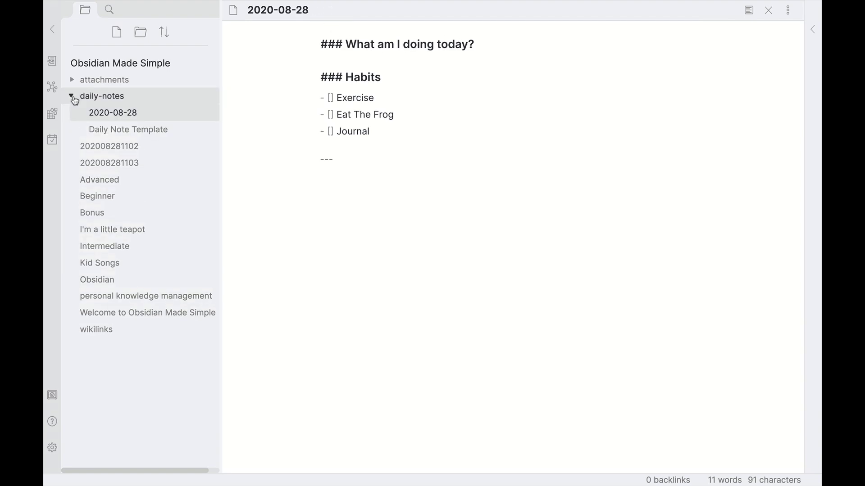
{"action": "left_click", "coordinate": [139, 129]}
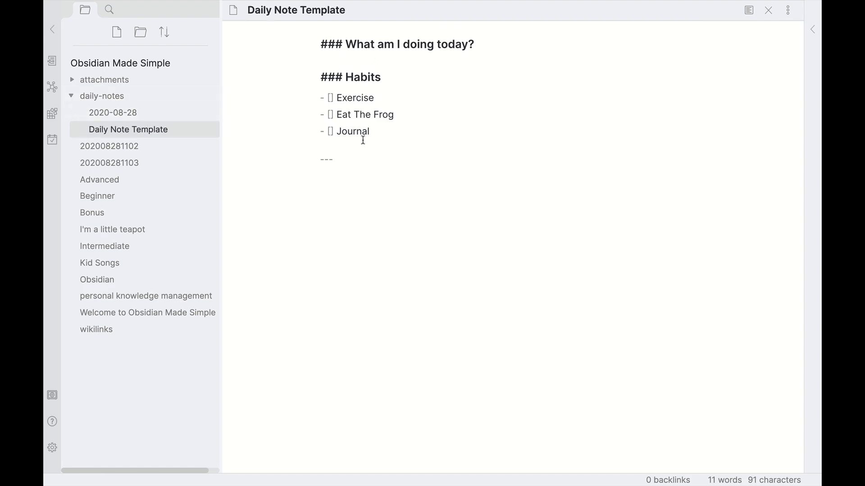
{"action": "left_click", "coordinate": [133, 115]}
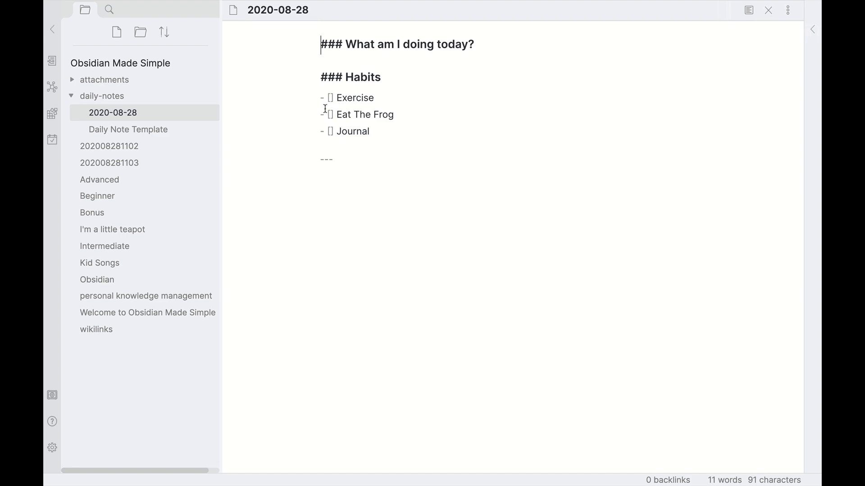
Step: Add spaces inside the habit brackets so Exercise and Eat The Frog render as checkboxes
{"action": "left_click", "coordinate": [743, 13]}
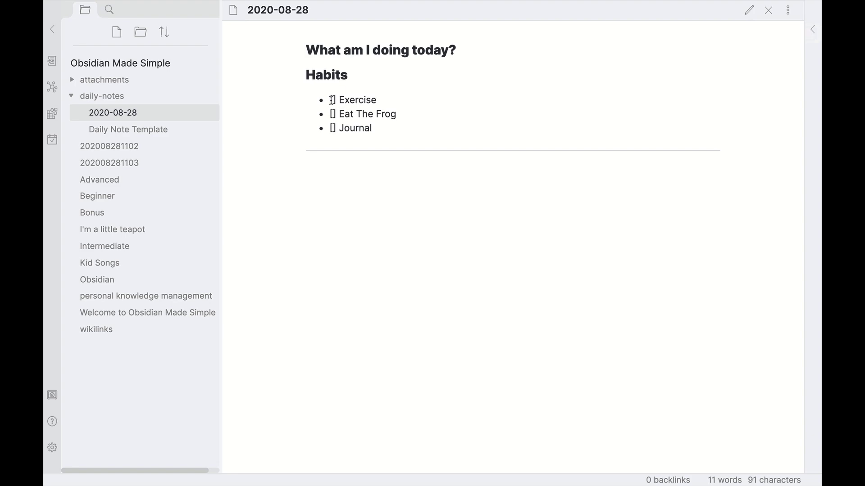
{"action": "left_click", "coordinate": [749, 10]}
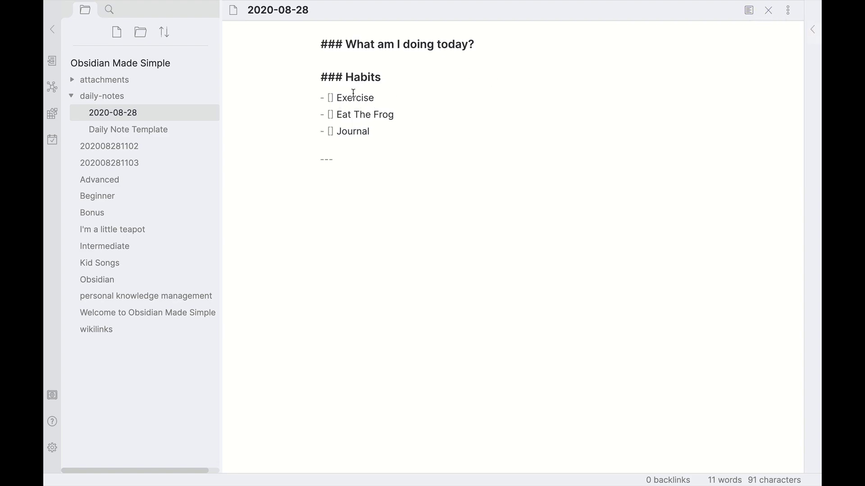
{"action": "left_click", "coordinate": [326, 97]}
{"action": "key", "text": "Down"}
{"action": "key", "text": "Left"}
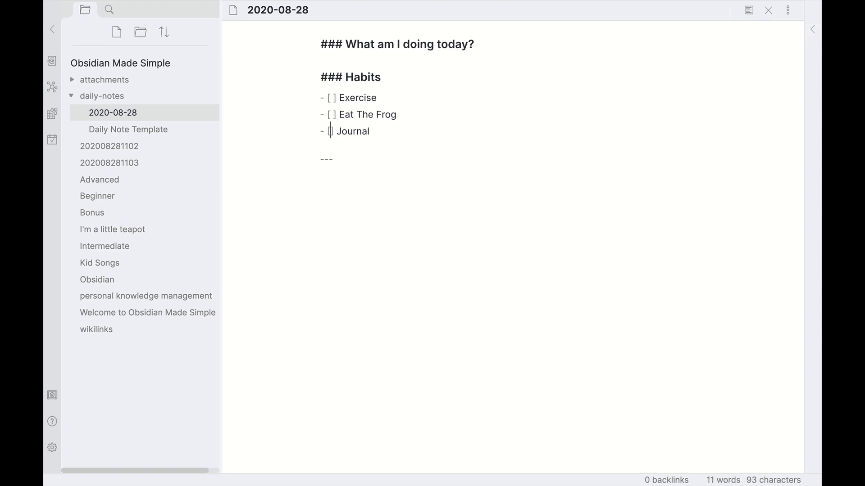
{"action": "left_click", "coordinate": [749, 9]}
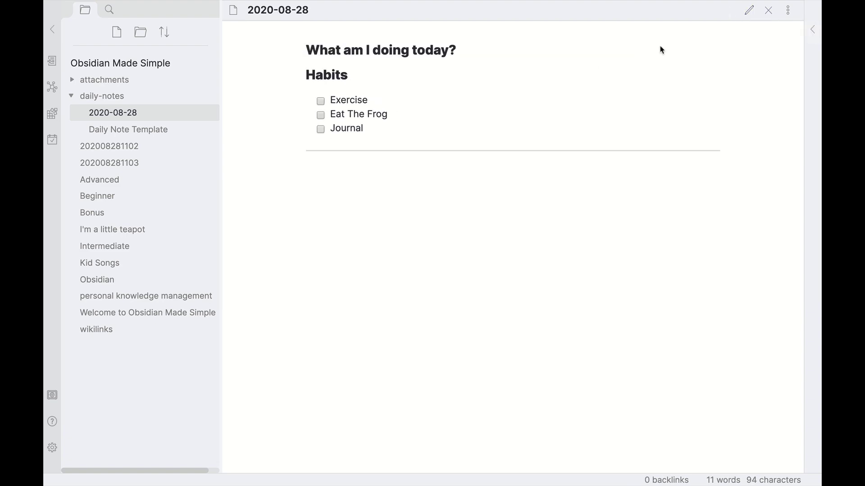
{"action": "left_click", "coordinate": [749, 10]}
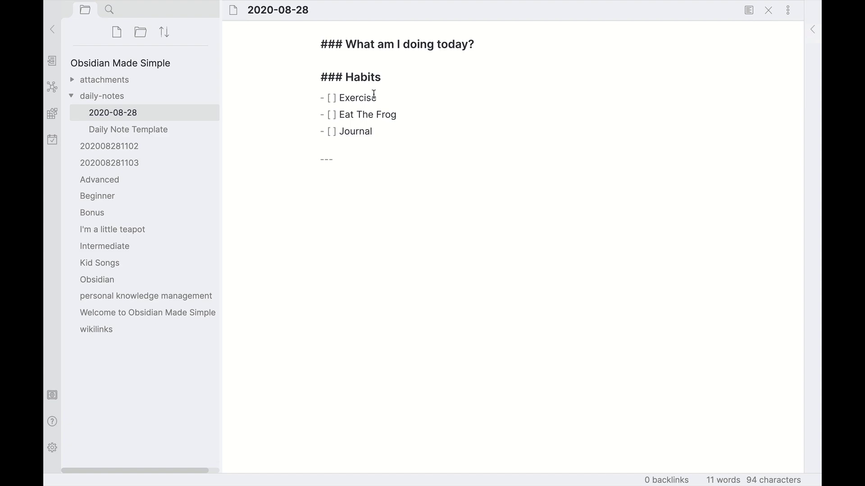
Step: Tick Exercise, Eat The Frog and Journal as done, then start a line below the divider
{"action": "left_click", "coordinate": [331, 98]}
{"action": "key", "text": "BackSpace"}
{"action": "type", "text": "x"}
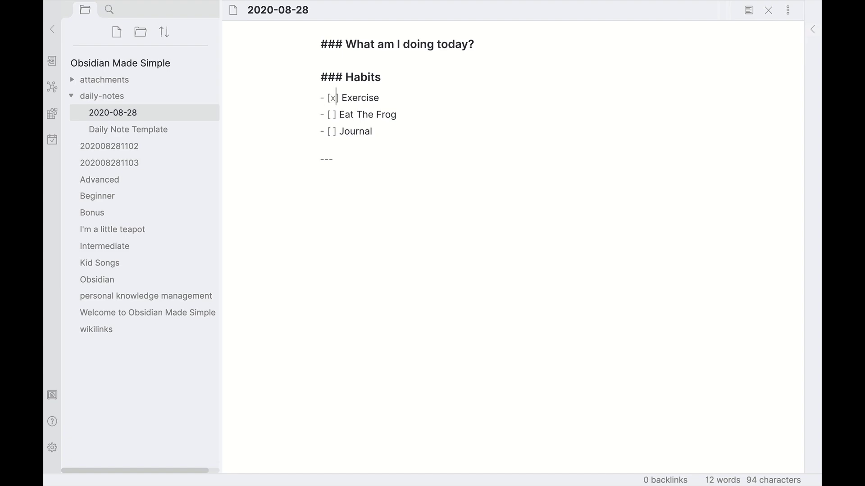
{"action": "left_click", "coordinate": [748, 10]}
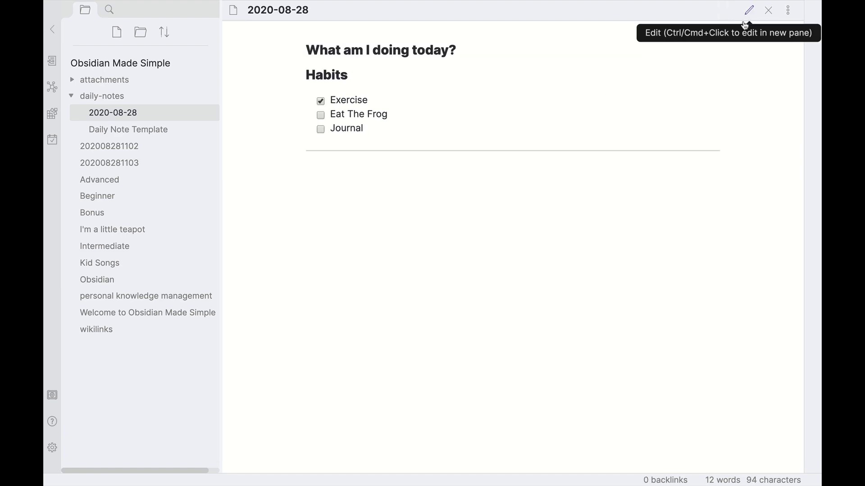
{"action": "left_click", "coordinate": [320, 101]}
{"action": "left_click", "coordinate": [320, 115]}
{"action": "left_click", "coordinate": [320, 101]}
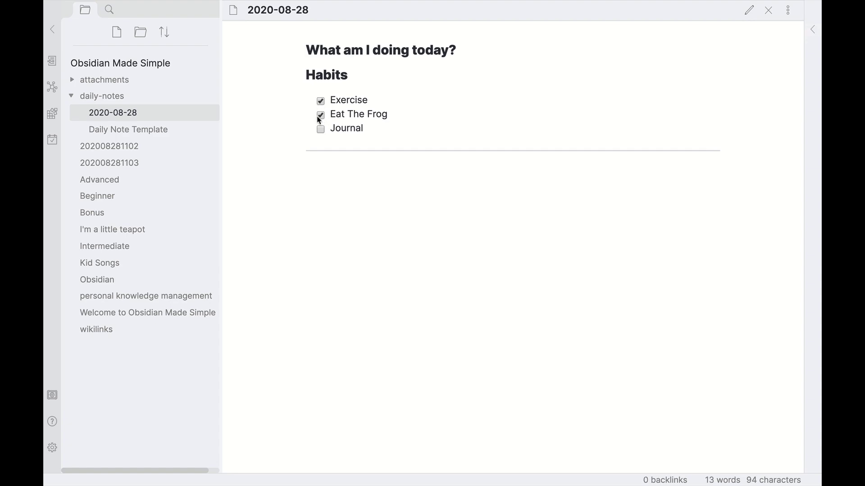
{"action": "left_click", "coordinate": [320, 129]}
{"action": "left_click", "coordinate": [749, 10]}
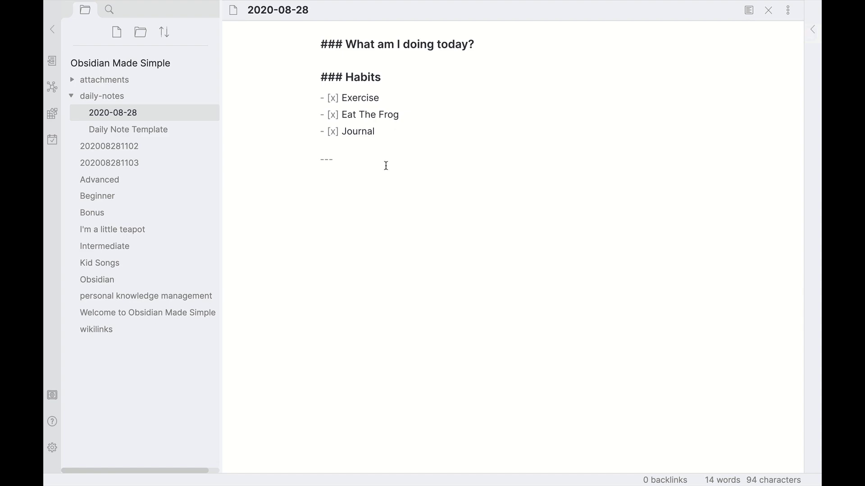
{"action": "key", "text": "Return"}
{"action": "key", "text": "Return"}
Step: Write 'Watched this video:' followed by the link [[Obsidian Made Simple Course - Backlinks]]
{"action": "type", "text": "[[Obsidin"}
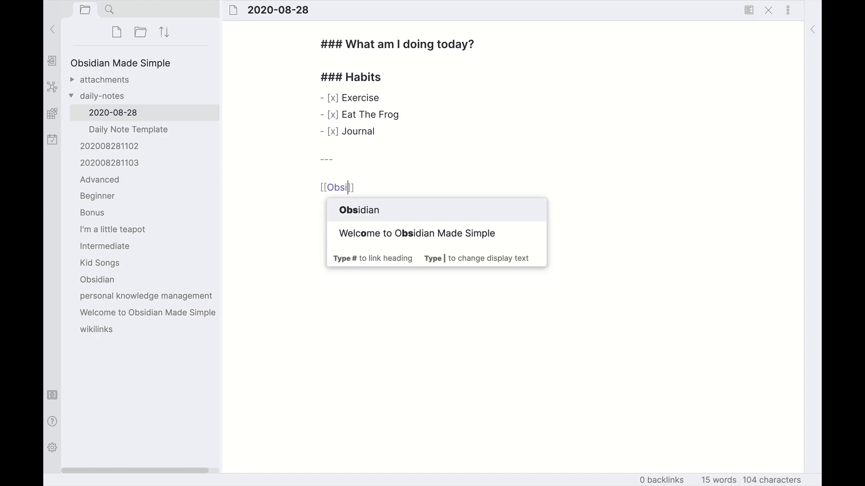
{"action": "key", "text": "BackSpace"}
{"action": "type", "text": "an Made Simpl"}
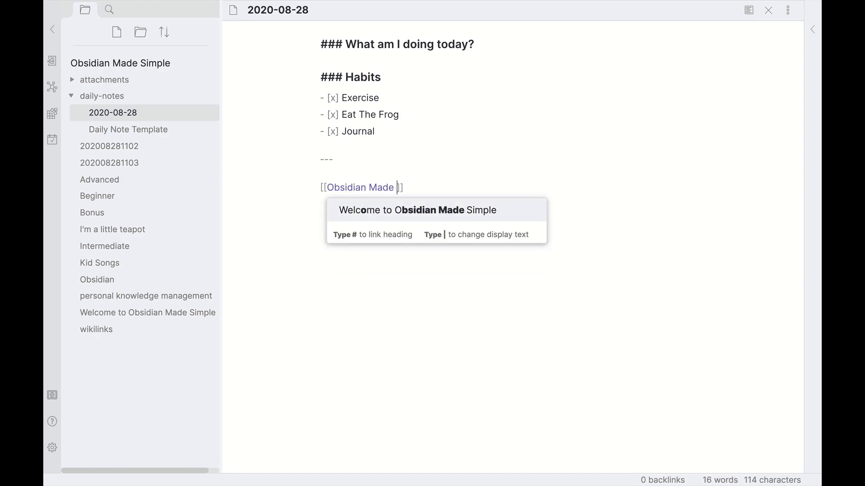
{"action": "type", "text": "e Course - "}
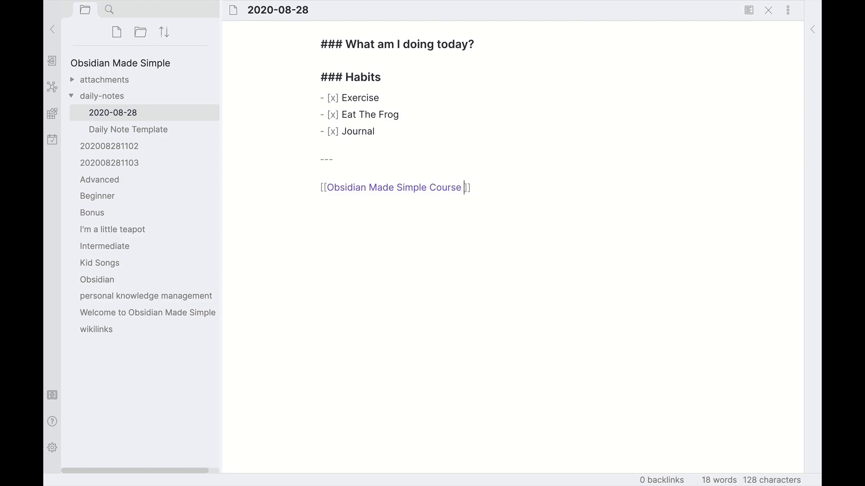
{"action": "type", "text": "Backlinks"}
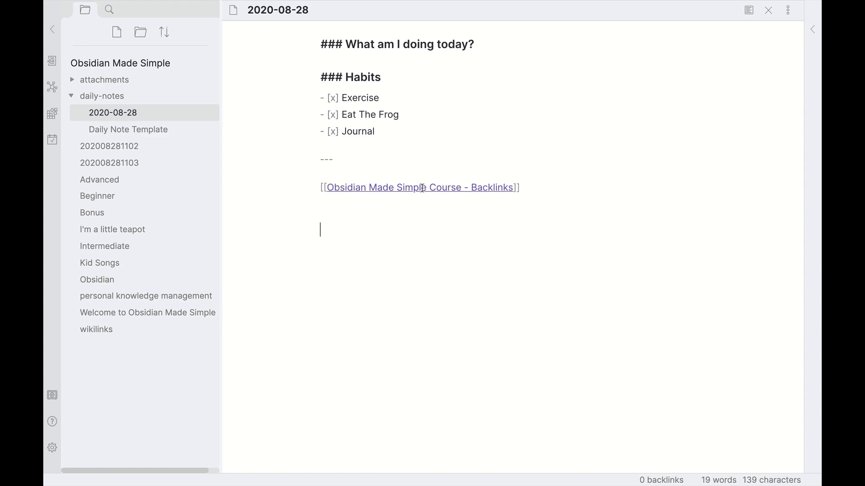
{"action": "left_click", "coordinate": [320, 186]}
{"action": "type", "text": "Watched t"}
{"action": "type", "text": "his video:"}
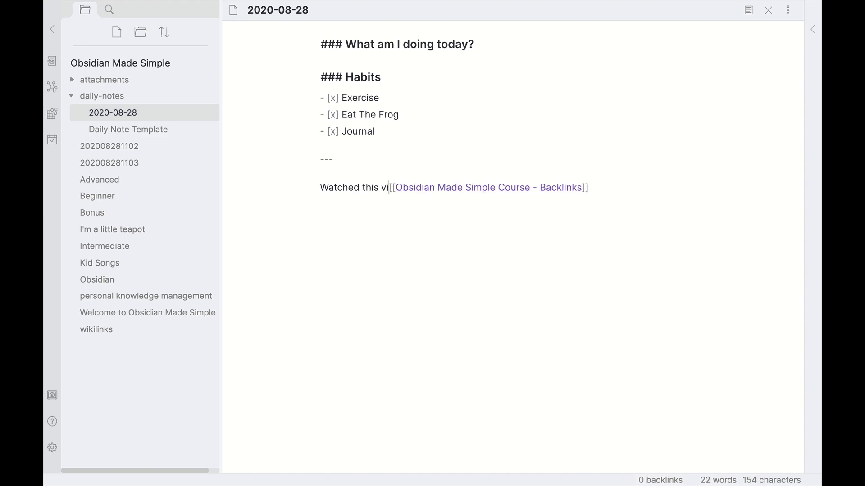
Step: Open the new course-video note and tag it 'Type: #literature #course'
{"action": "left_click", "coordinate": [486, 188]}
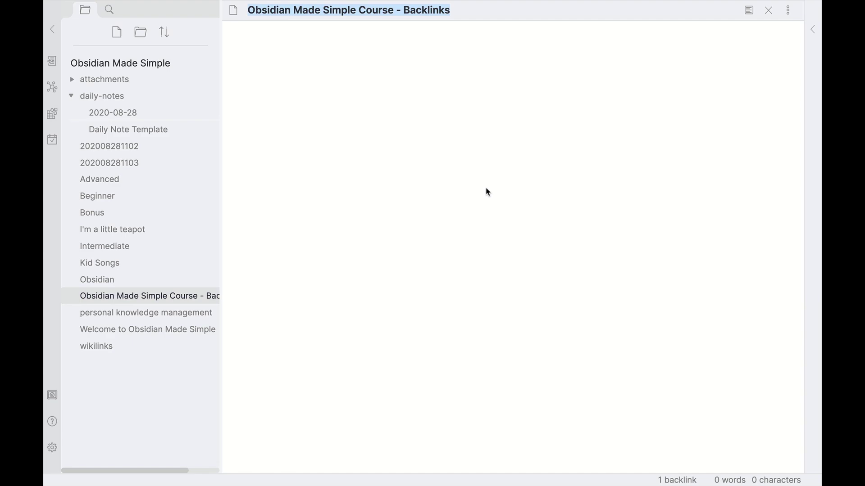
{"action": "type", "text": "Type: #literature "}
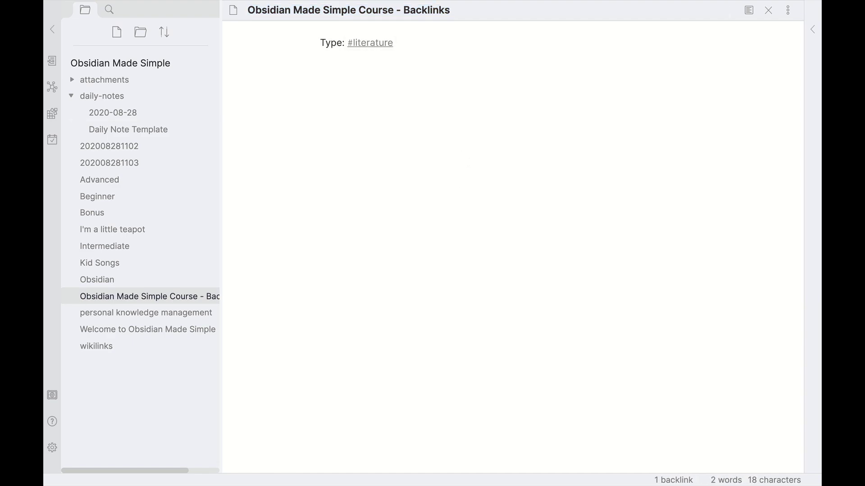
{"action": "type", "text": "#"}
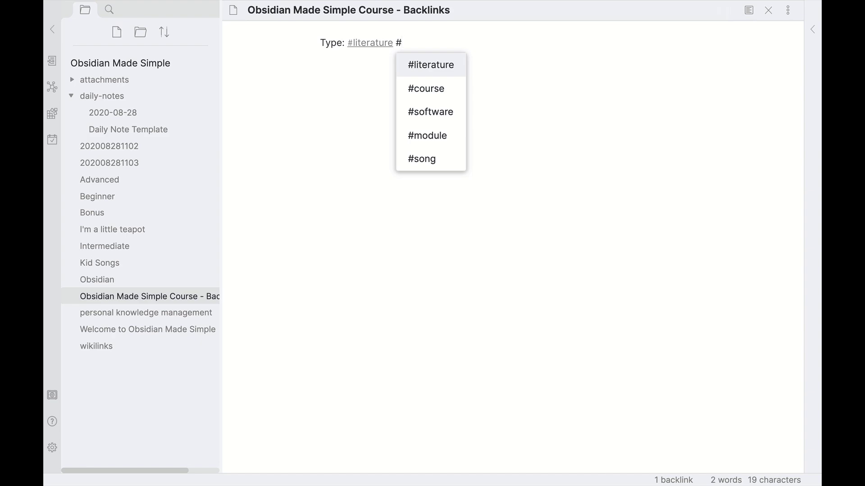
{"action": "key", "text": "Down"}
{"action": "key", "text": "Return"}
{"action": "key", "text": "Return"}
{"action": "key", "text": "Return"}
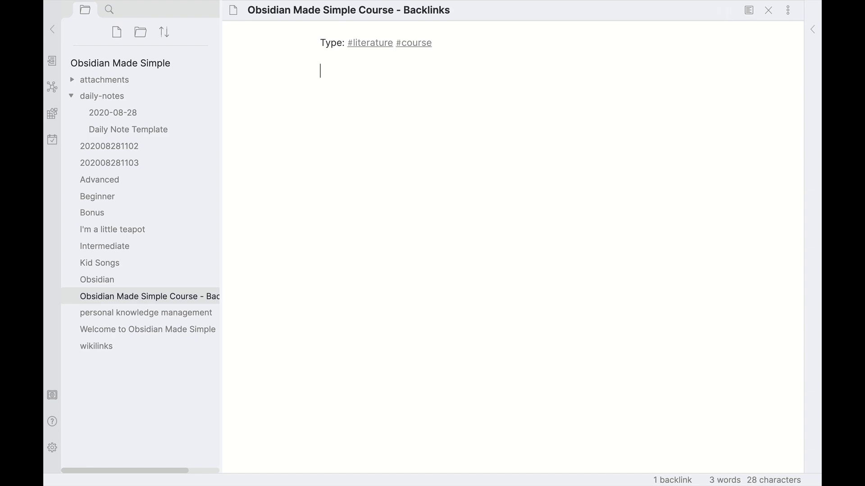
Step: Add heading '# Obsidian Made Simple - Backlinks' and bullet '- Notes here for the video'
{"action": "type", "text": "##"}
{"action": "key", "text": "BackSpace"}
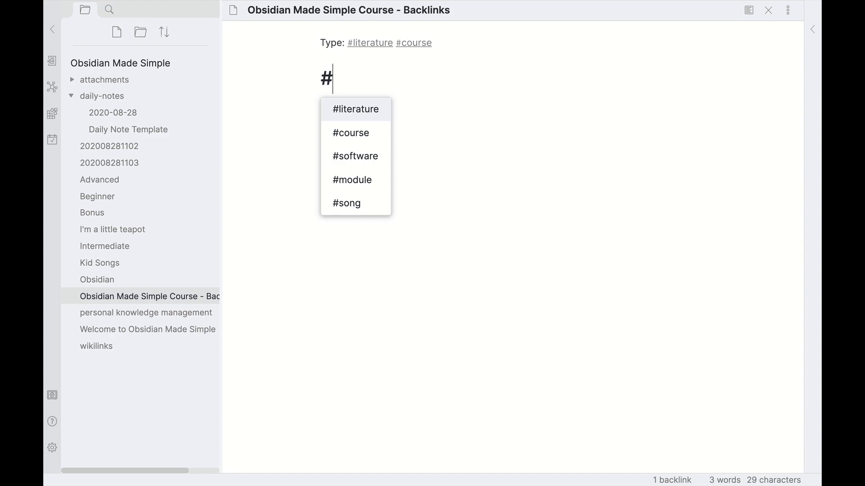
{"action": "type", "text": "Obsidian M"}
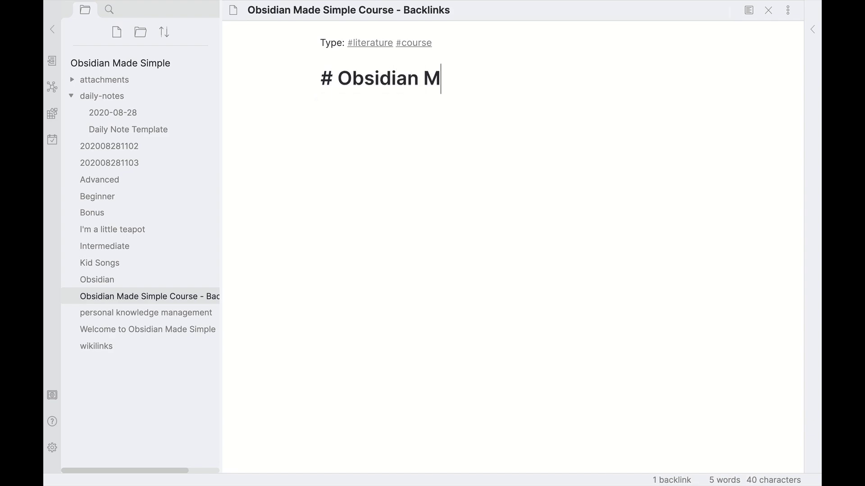
{"action": "type", "text": "ade Simple - Backlinks"}
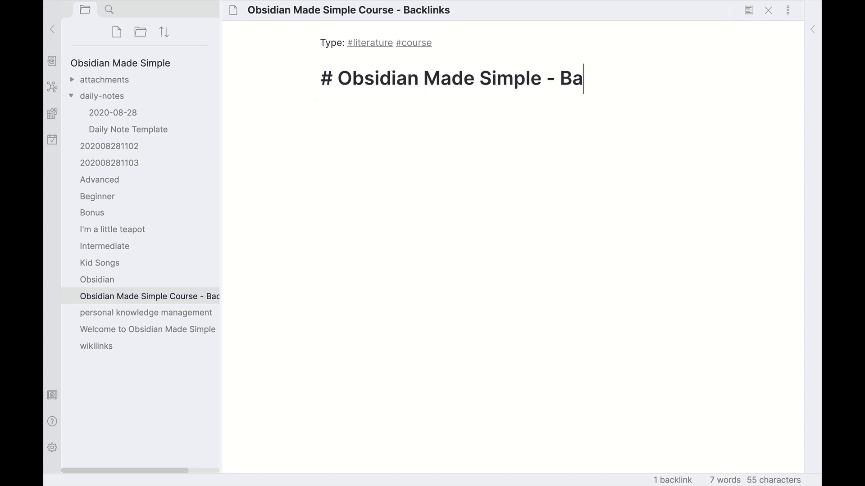
{"action": "key", "text": "Return"}
{"action": "key", "text": "Return"}
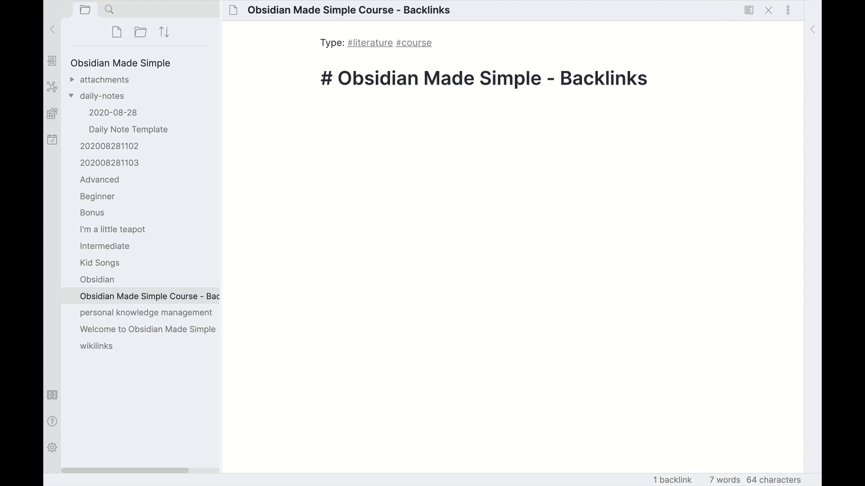
{"action": "type", "text": "- Notes here for the video"}
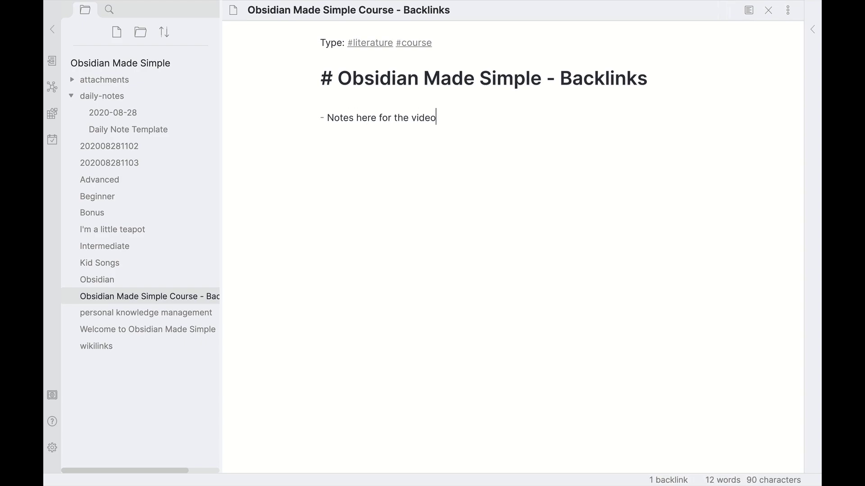
{"action": "key", "text": "ctrl+alt+Left"}
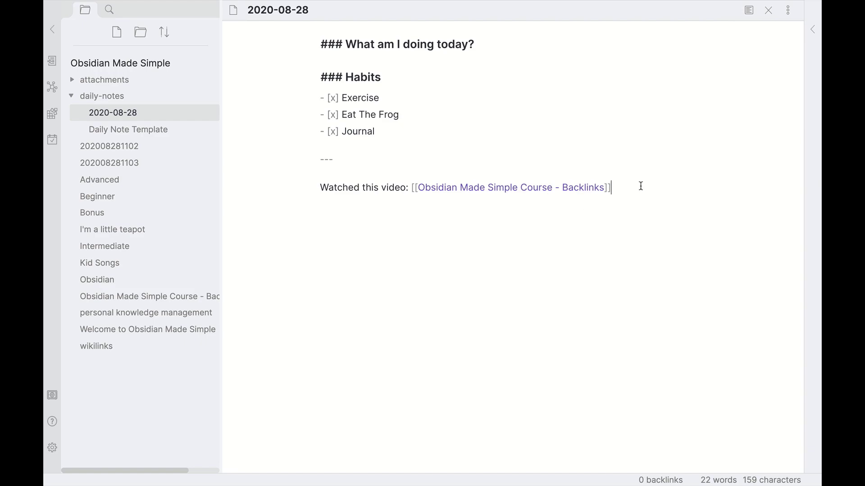
Step: Open the Backlinks course-video note and place the cursor at the end of its Type line
{"action": "left_click", "coordinate": [579, 188]}
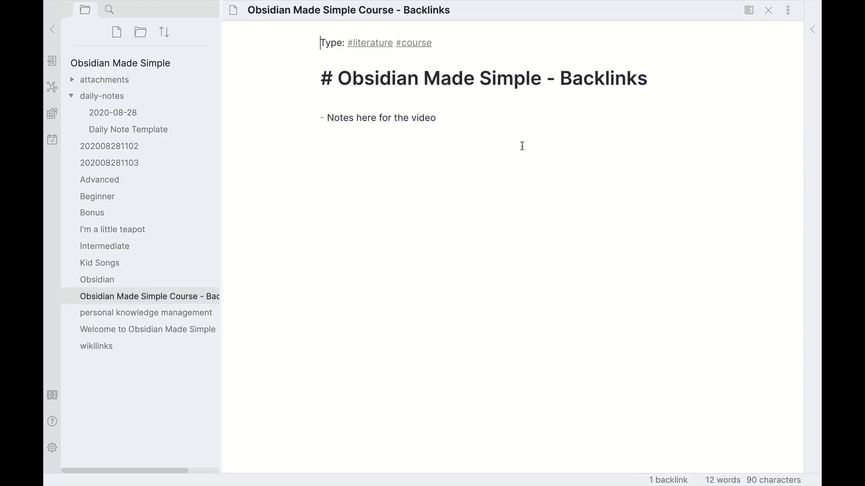
{"action": "left_click", "coordinate": [496, 54]}
{"action": "left_click", "coordinate": [483, 48]}
Step: Add a Topics line below it linking [[Obsidian]] and [[personal knowledge management]]
{"action": "key", "text": "Return"}
{"action": "type", "text": "[["}
{"action": "key", "text": "BackSpace"}
{"action": "key", "text": "BackSpace"}
{"action": "type", "text": "T"}
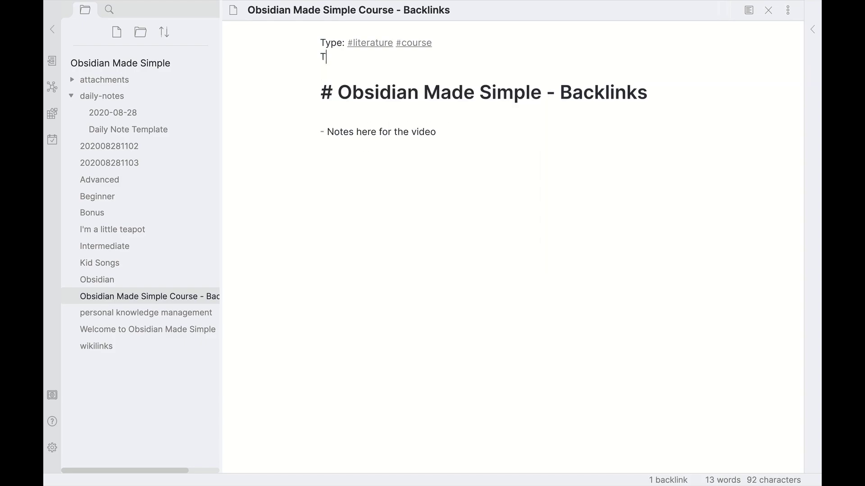
{"action": "type", "text": "opics: [[Obs"}
{"action": "key", "text": "Return"}
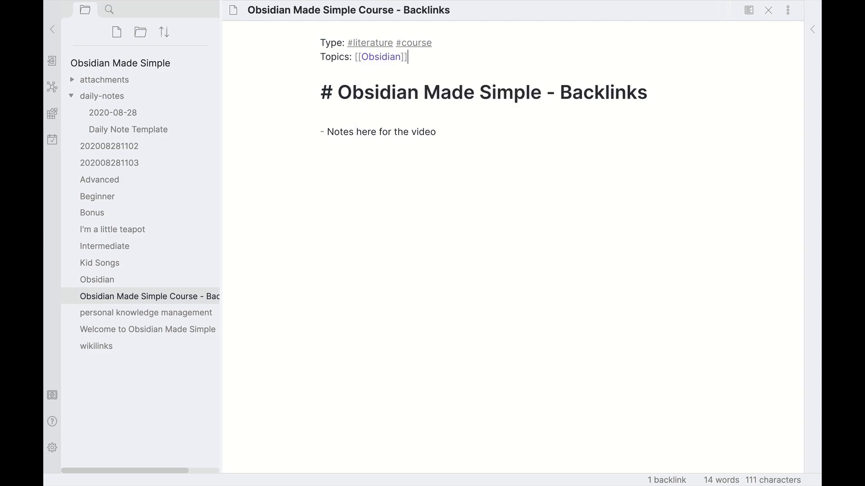
{"action": "type", "text": "[[person"}
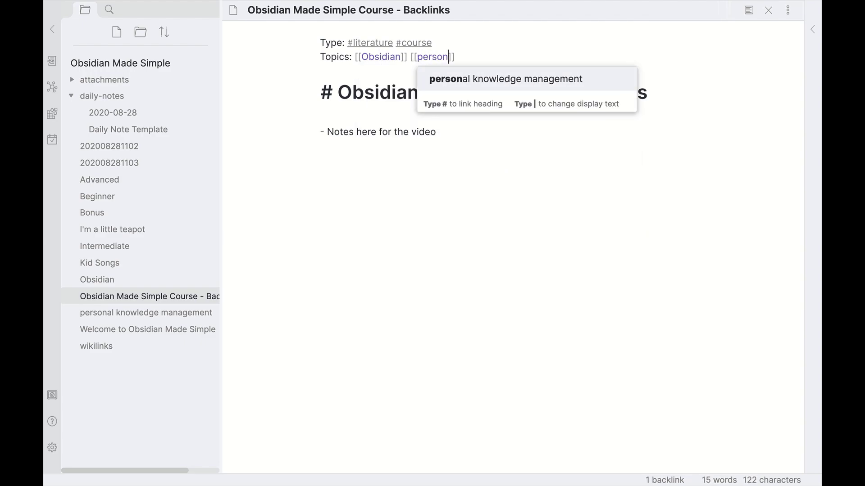
{"action": "key", "text": "Return"}
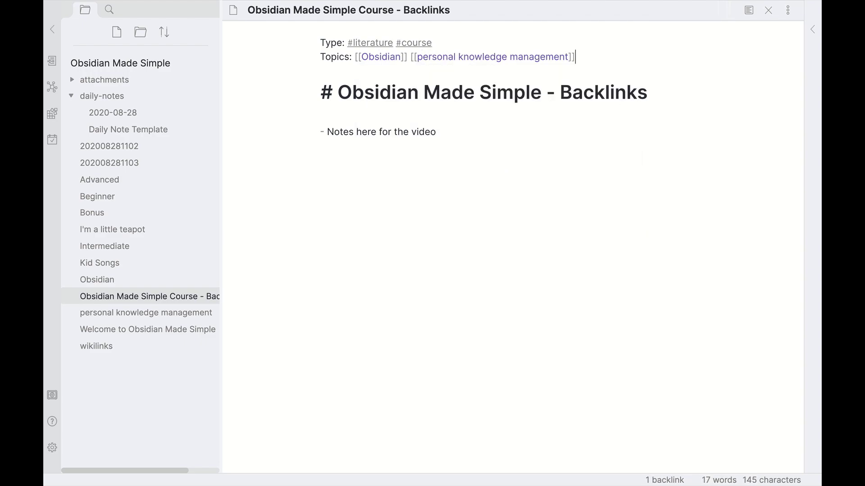
Step: Review the graph of connected notes, then go back to the 2020-08-28 daily note
{"action": "left_click", "coordinate": [54, 90]}
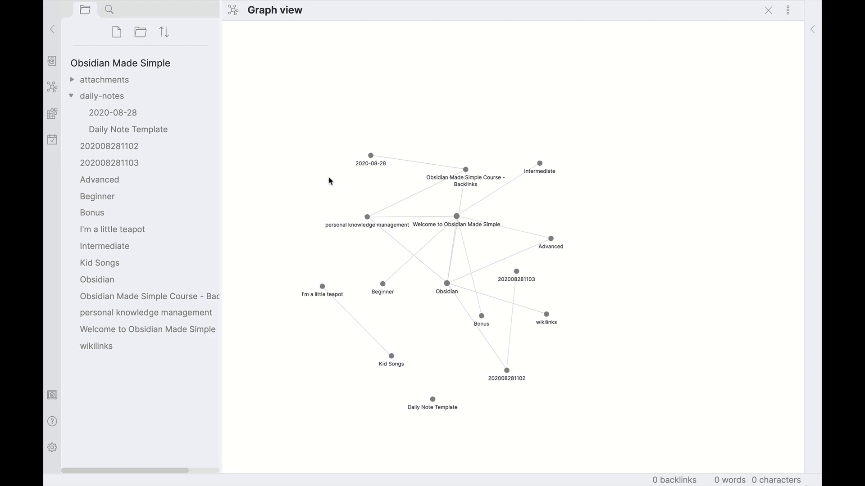
{"action": "left_click", "coordinate": [126, 114]}
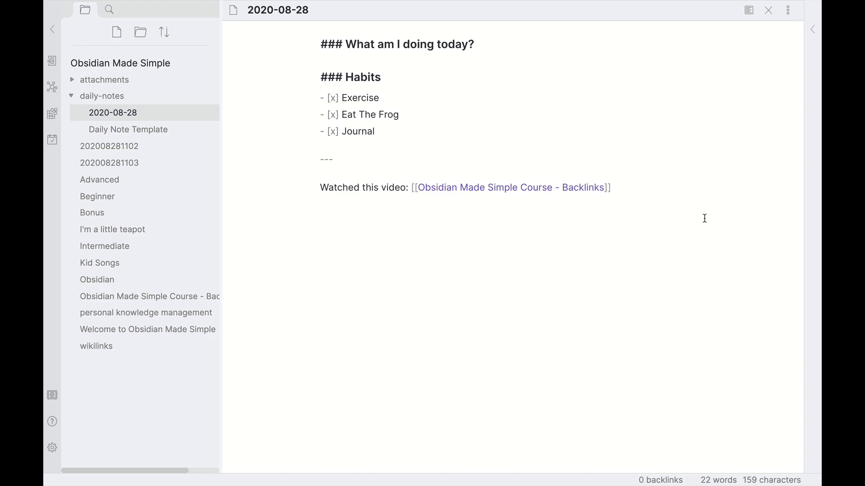
Step: Write the line '[[TIL]] Obsidian does some cool stuff!' in the daily note
{"action": "type", "text": "[[TI"}
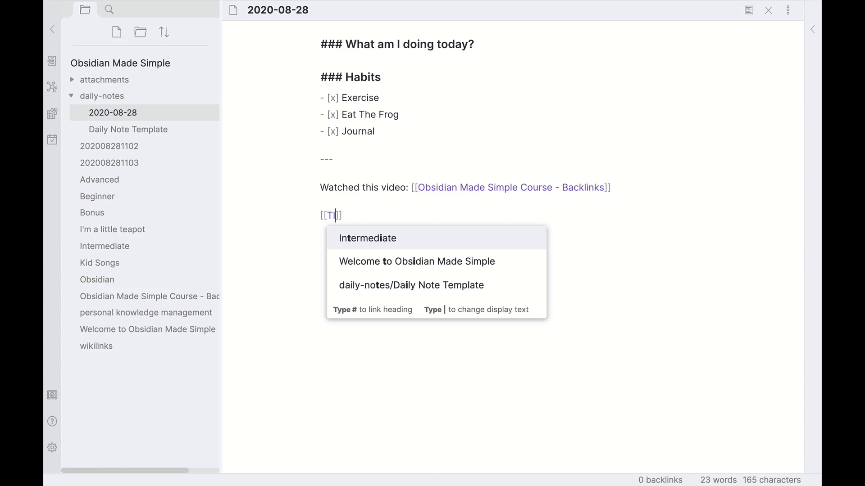
{"action": "type", "text": "L"}
{"action": "left_click", "coordinate": [582, 217]}
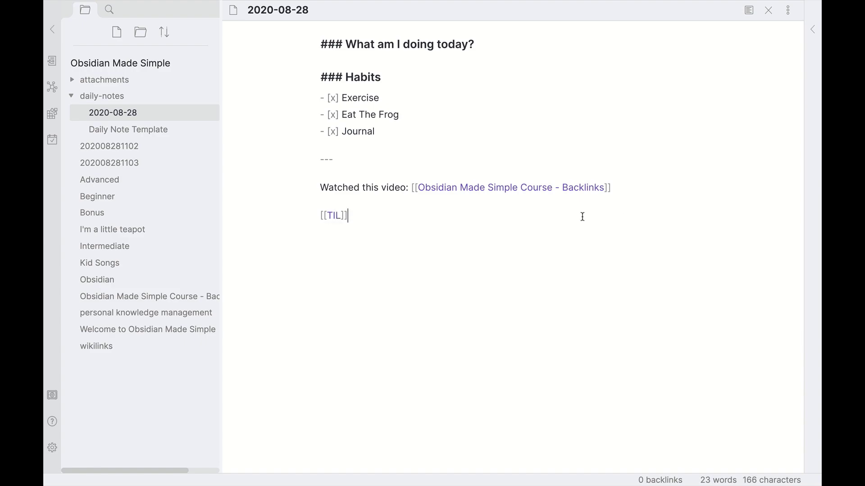
{"action": "type", "text": "Obsidian does "}
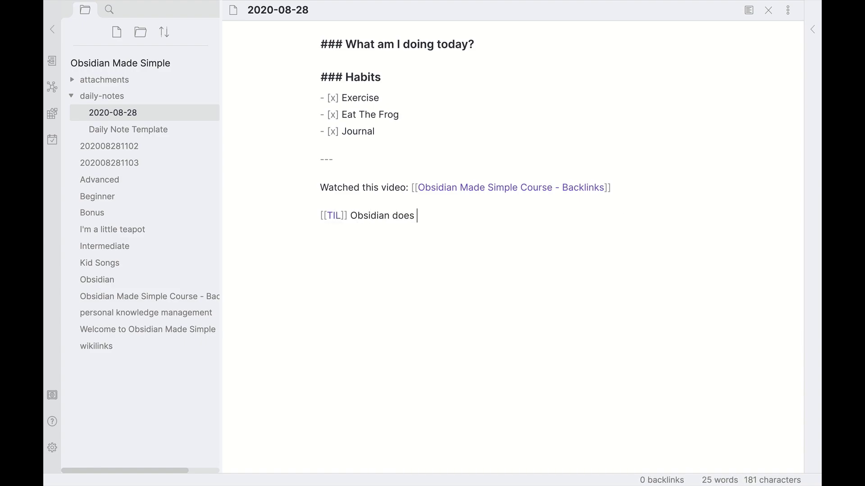
{"action": "type", "text": "some cool stuff!"}
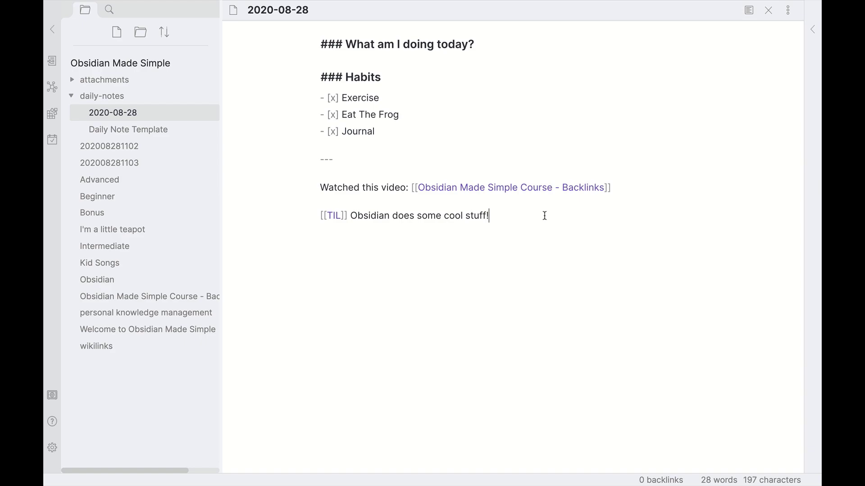
Step: Create the TIL note, confirm its linked mentions show the daily note's line, and reopen 2020-08-28
{"action": "left_click", "coordinate": [333, 216]}
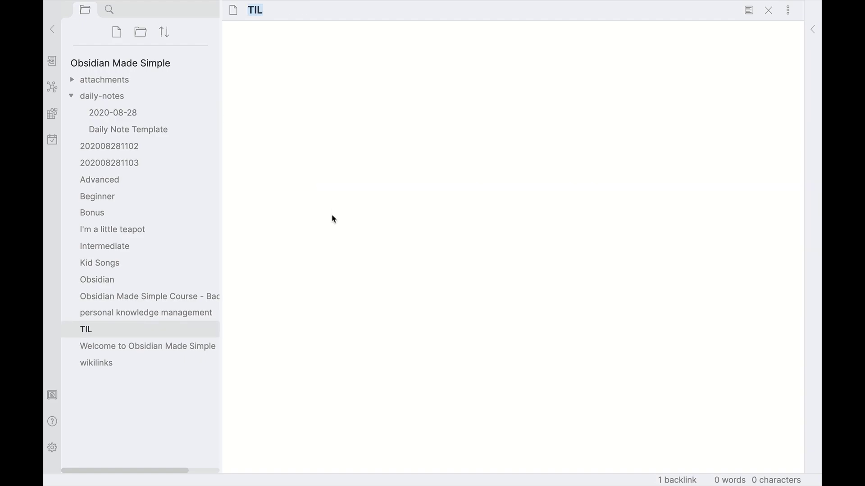
{"action": "left_click", "coordinate": [813, 30]}
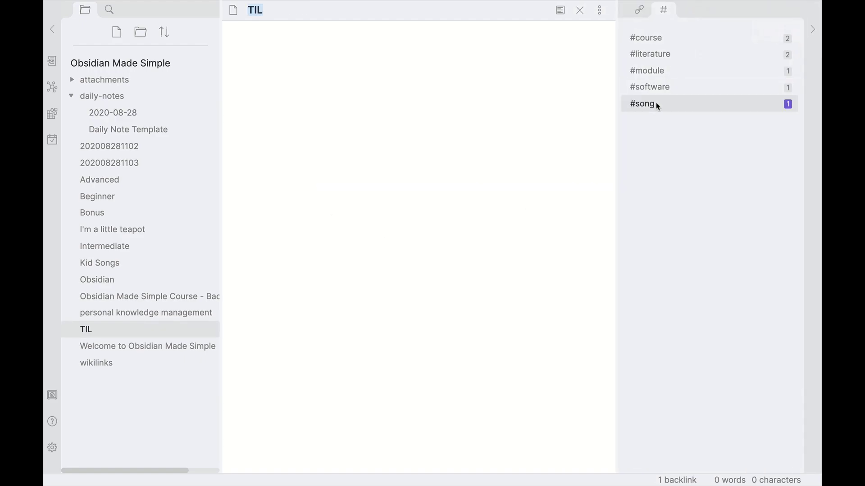
{"action": "left_click", "coordinate": [642, 10]}
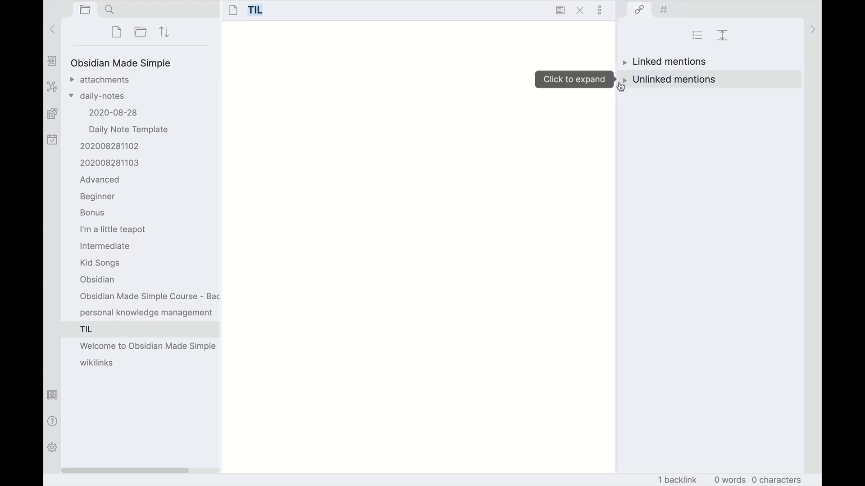
{"action": "left_click", "coordinate": [623, 62]}
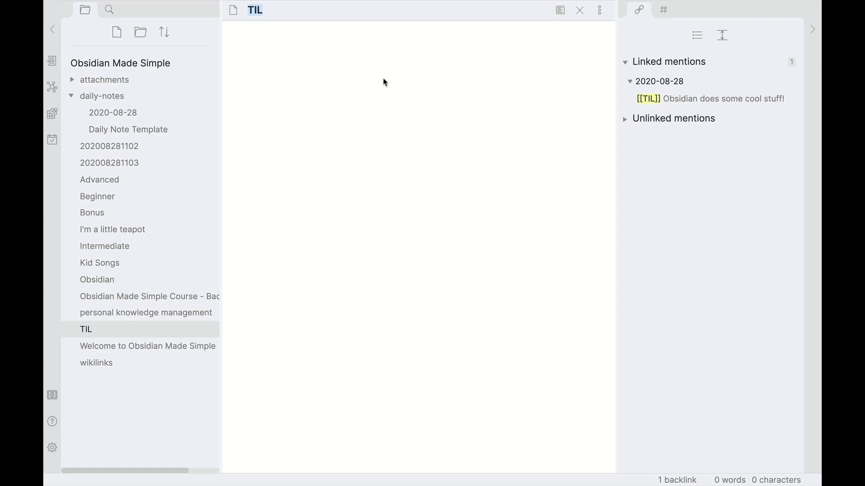
{"action": "left_click", "coordinate": [114, 114]}
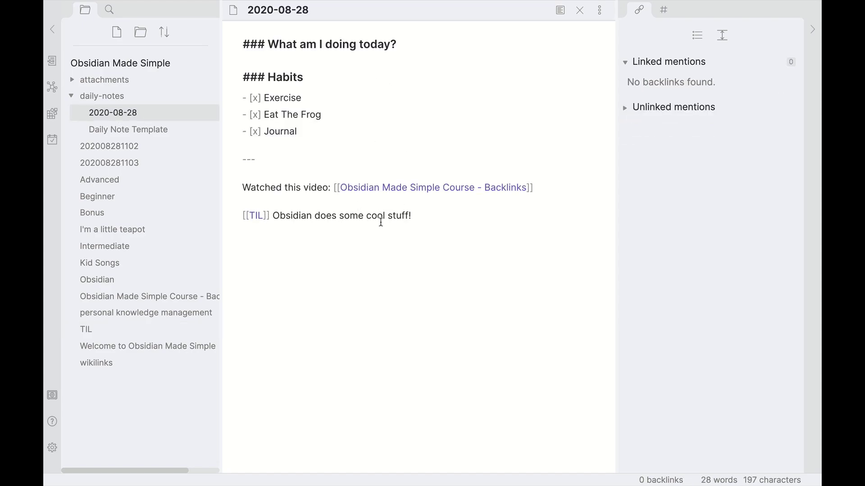